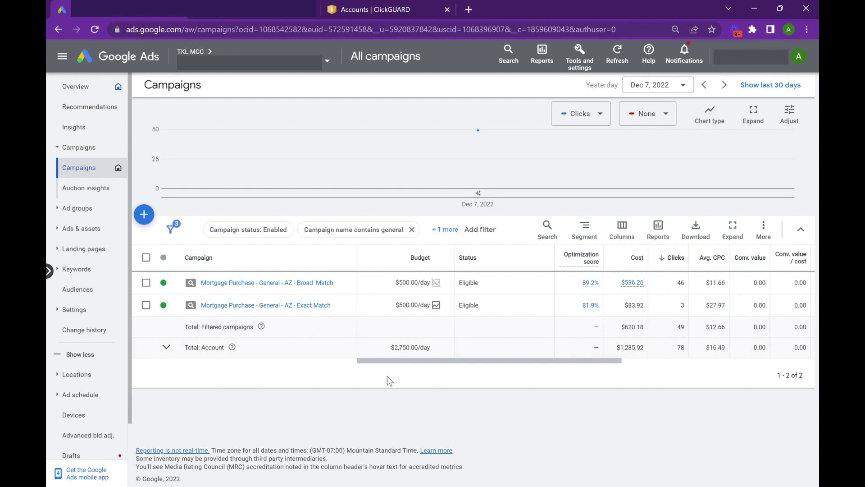
# Show the Exact Match General AZ campaign's Search keywords, topped by [mortgage]
pyautogui.moveTo(424, 361); pyautogui.dragTo(433, 361)
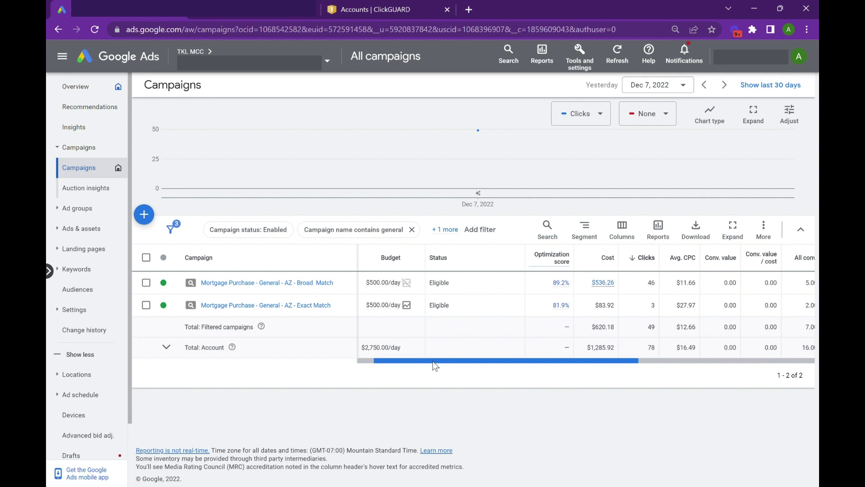
pyautogui.moveTo(432, 361); pyautogui.dragTo(360, 361)
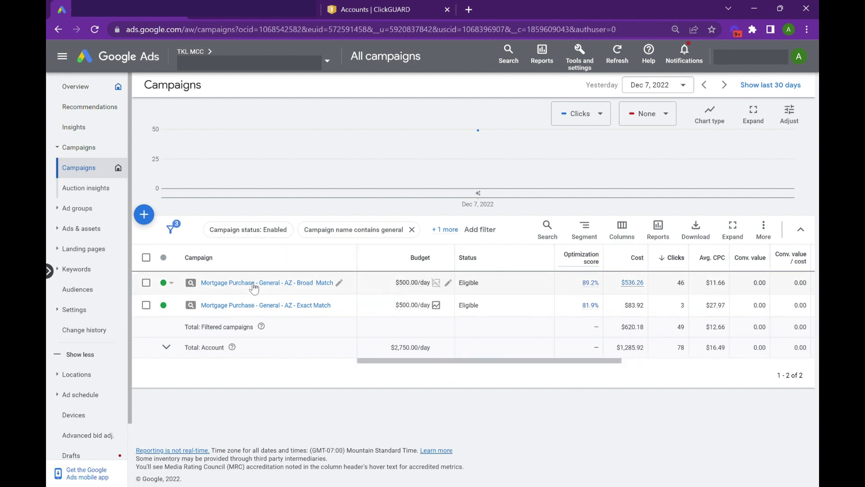
pyautogui.click(273, 305)
pyautogui.click(75, 250)
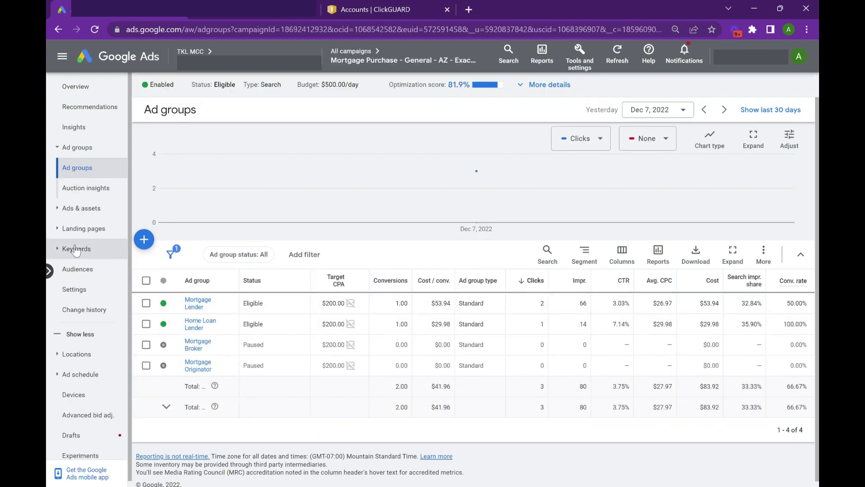
pyautogui.scroll(-2, 234, 351)
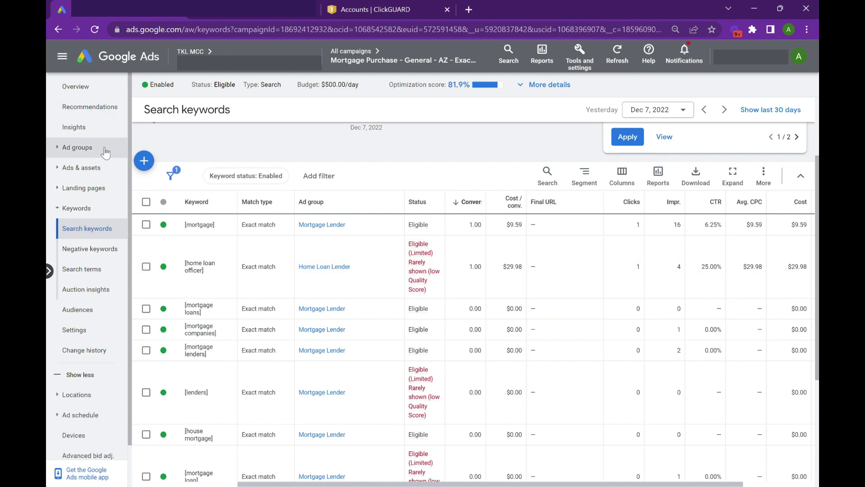
# Display the Broad Match General AZ campaign's Search keywords, led by house mortgage with 2.00 conversions
pyautogui.click(49, 271)
pyautogui.click(92, 85)
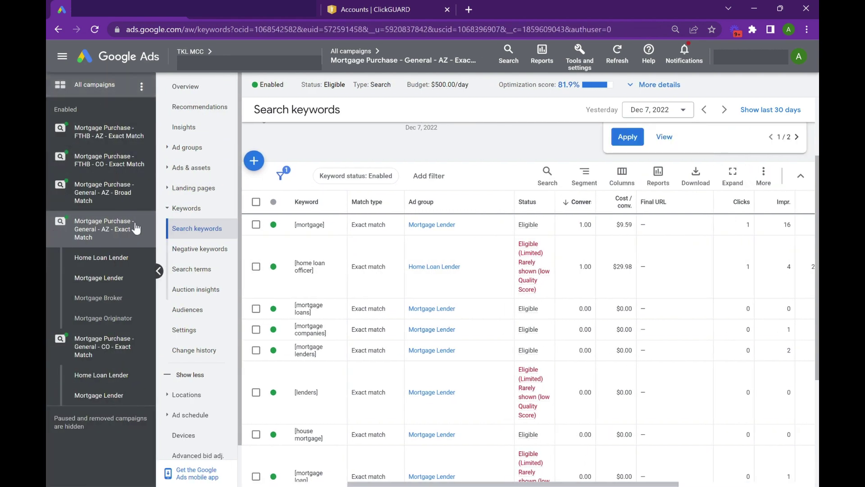
pyautogui.click(195, 153)
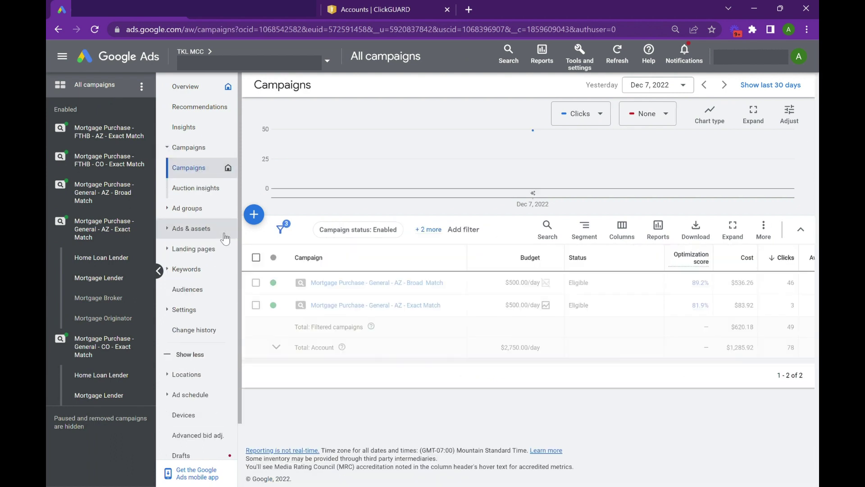
pyautogui.click(370, 284)
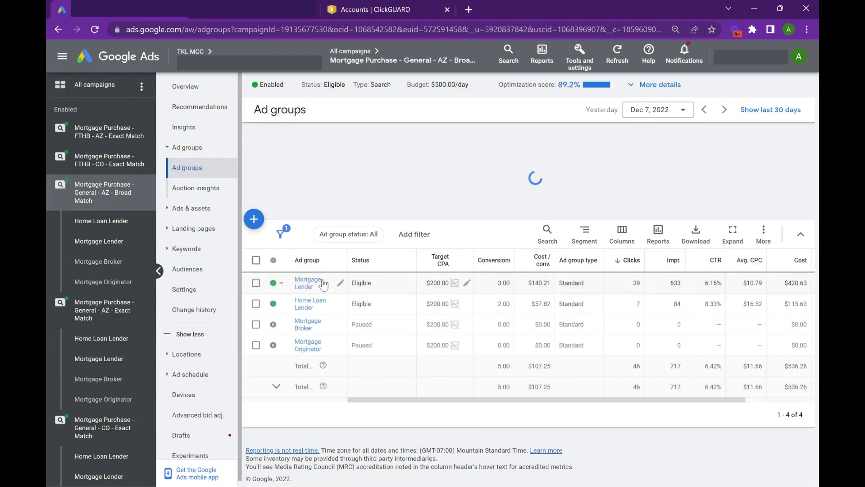
pyautogui.click(186, 248)
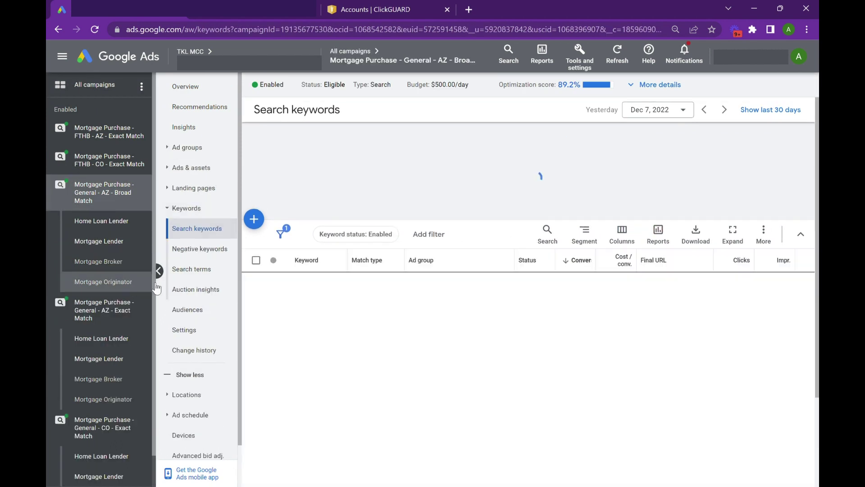
pyautogui.click(159, 271)
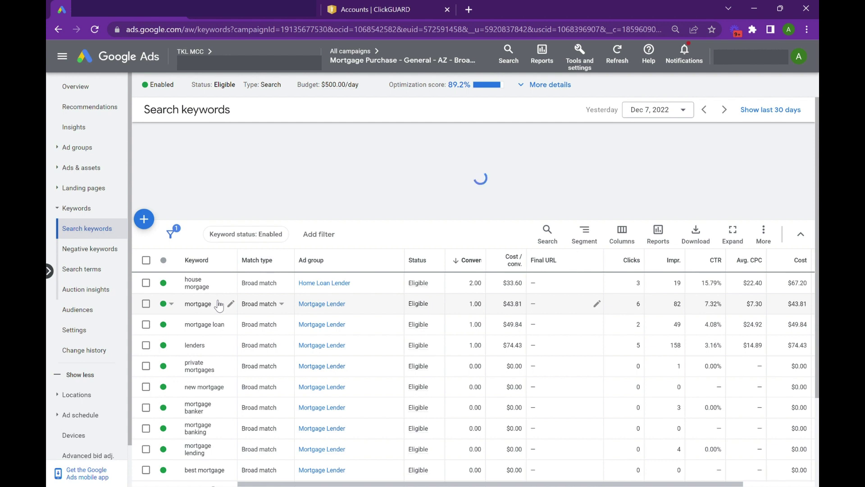
pyautogui.scroll(-3, 216, 305)
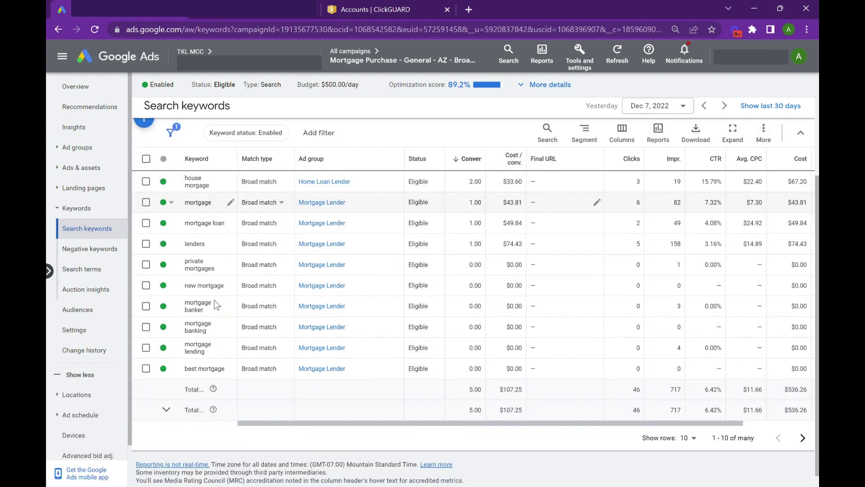
pyautogui.scroll(3, 290, 293)
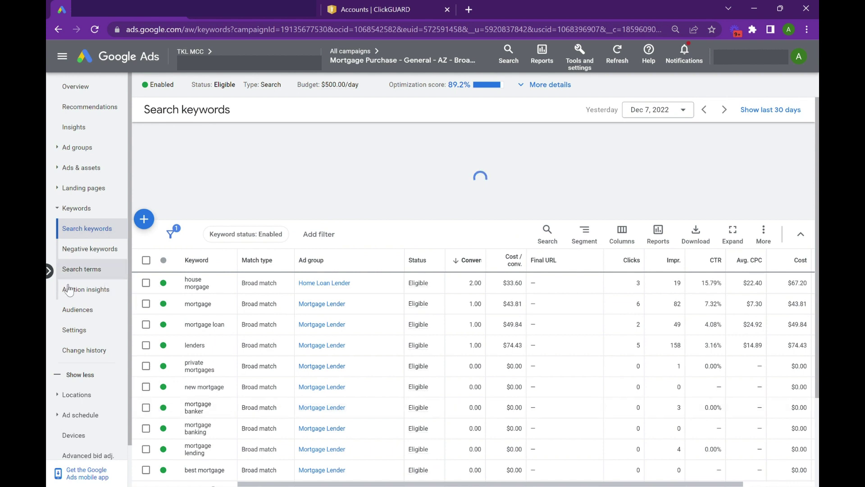
# Return to the All campaigns table showing Broad Match at $536.26 and Exact Match at $83.92
pyautogui.click(49, 271)
pyautogui.click(126, 85)
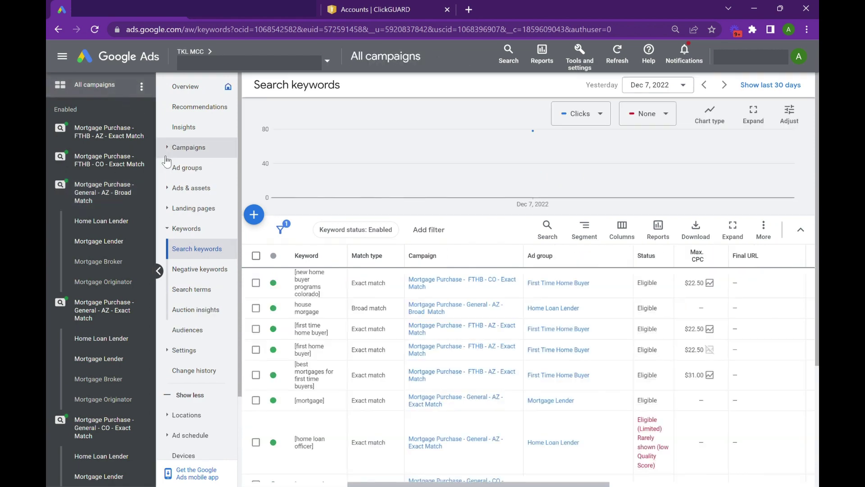
pyautogui.click(158, 270)
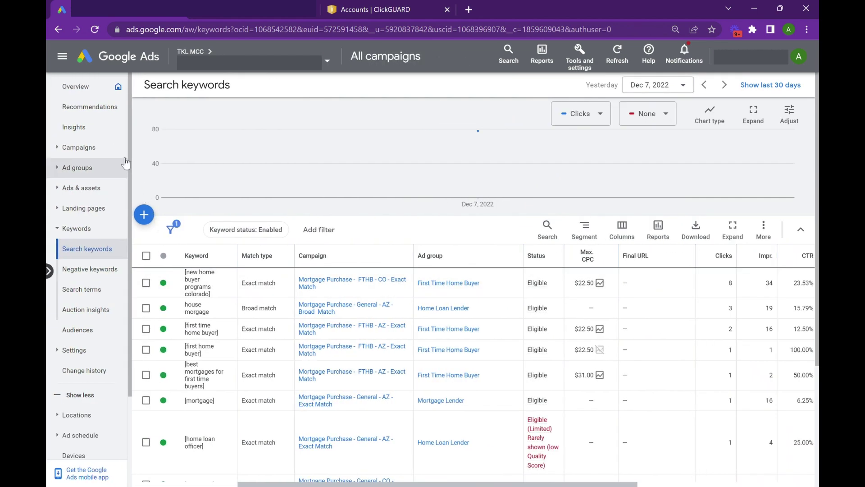
pyautogui.click(83, 148)
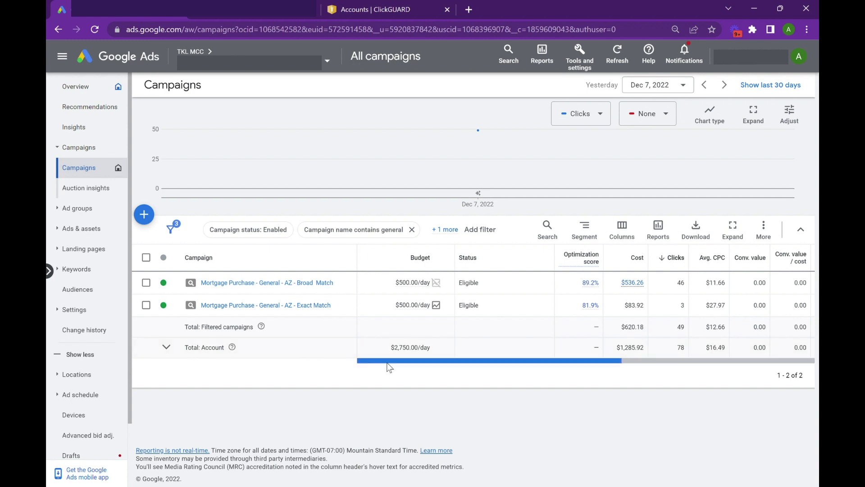
# Reopen the Exact Match campaign's Search keywords, led by [mortgage] and [home loan officer]
pyautogui.click(274, 306)
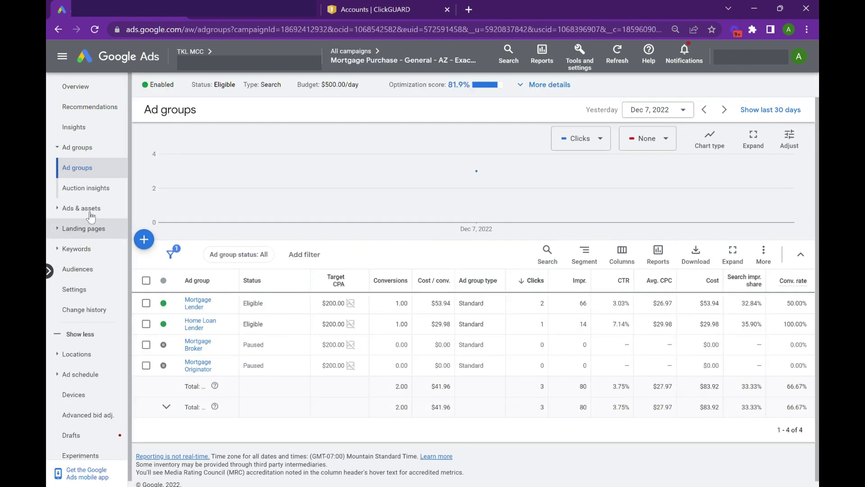
pyautogui.click(80, 248)
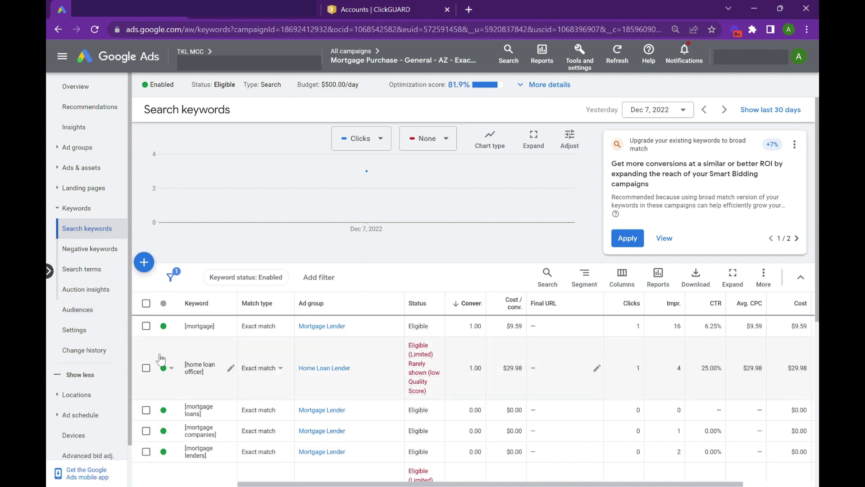
pyautogui.scroll(-5, 250, 379)
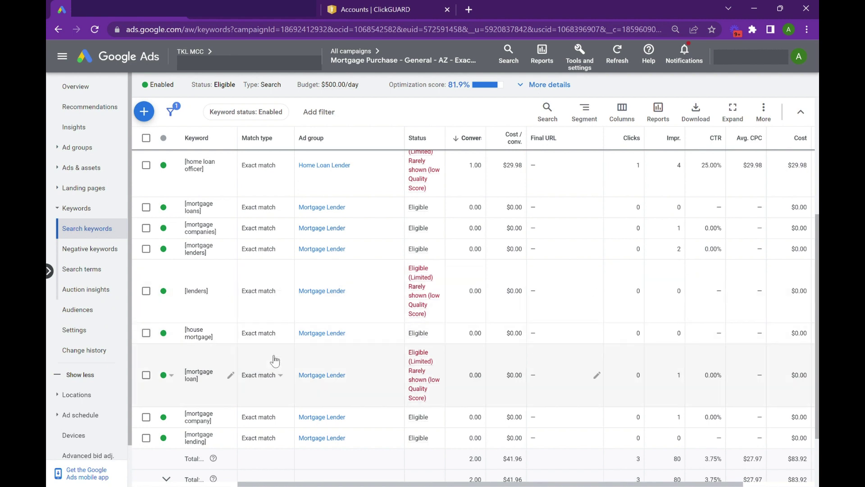
pyautogui.scroll(3, 275, 360)
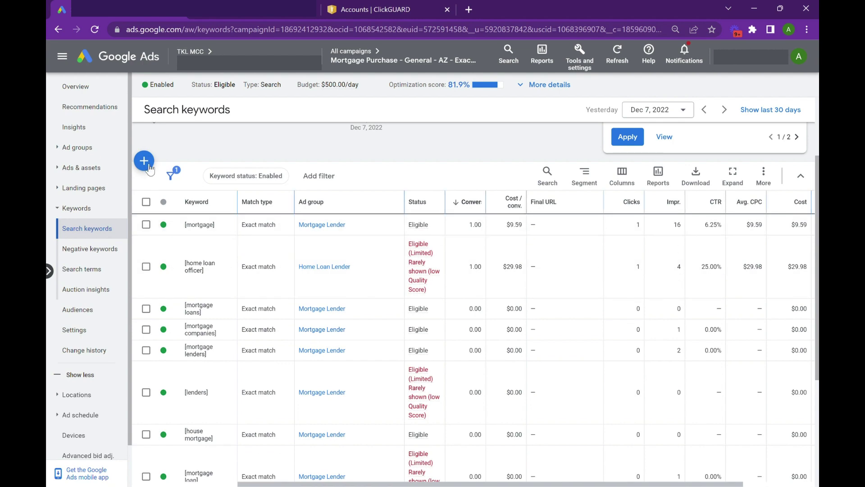
# Go back to the All campaigns Campaigns table
pyautogui.click(49, 274)
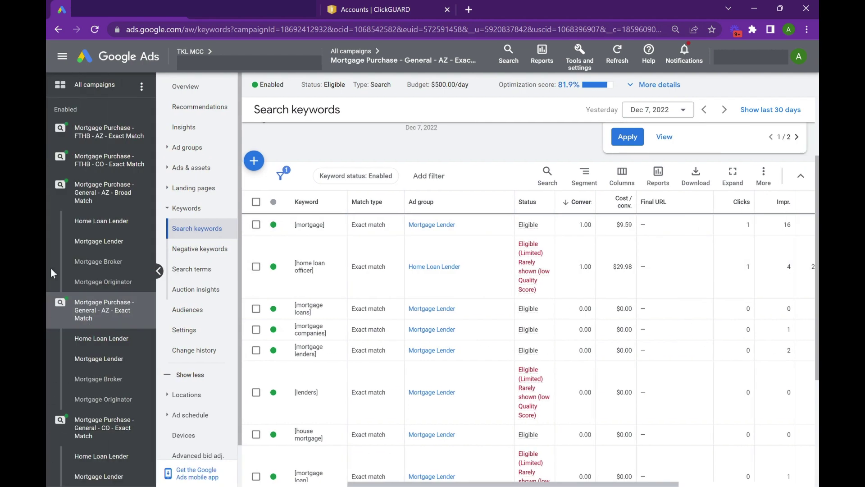
pyautogui.click(146, 94)
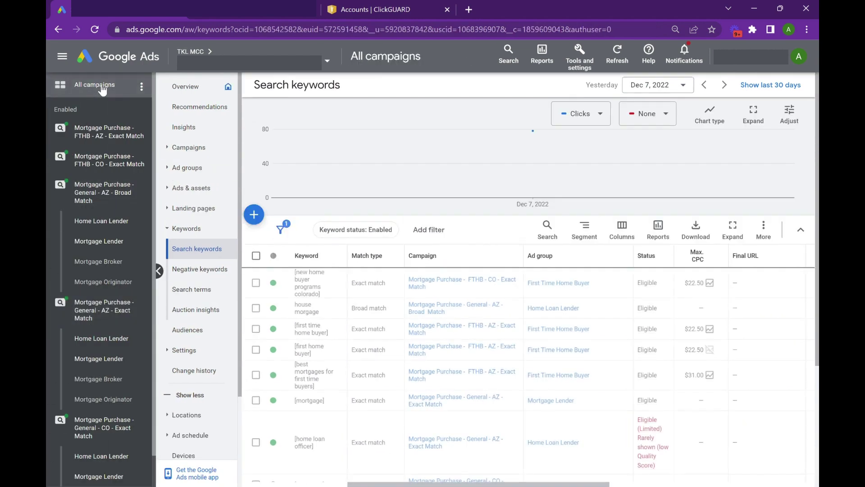
pyautogui.click(198, 148)
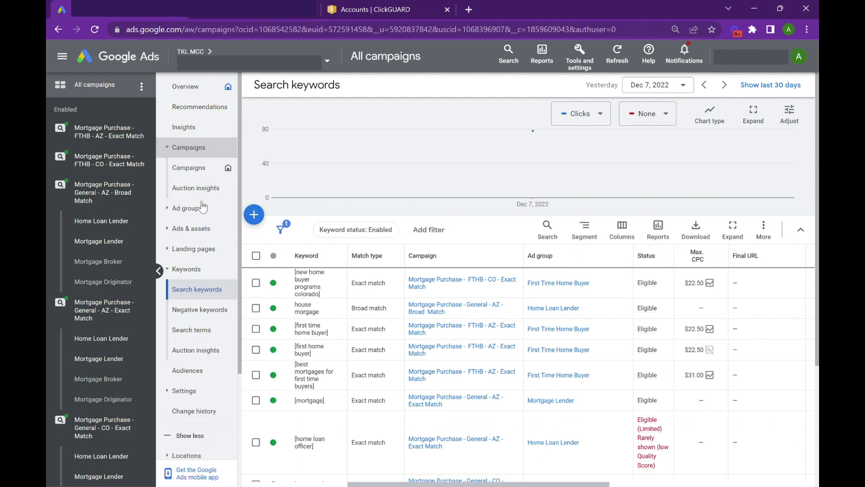
pyautogui.click(158, 271)
# Scroll the table right to Bid strategy type, Conv. rate and Cost / conv., marking Exact Match's 33.33% impression share
pyautogui.moveTo(400, 362); pyautogui.dragTo(574, 367)
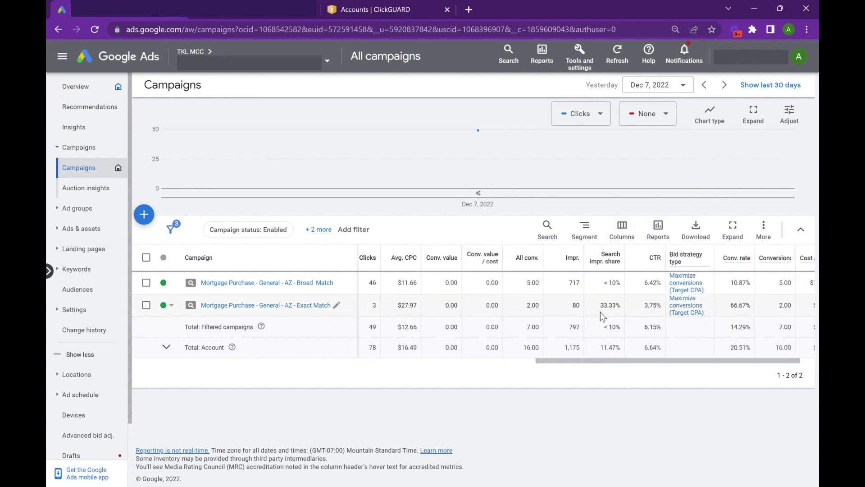
pyautogui.moveTo(615, 315); pyautogui.dragTo(620, 314)
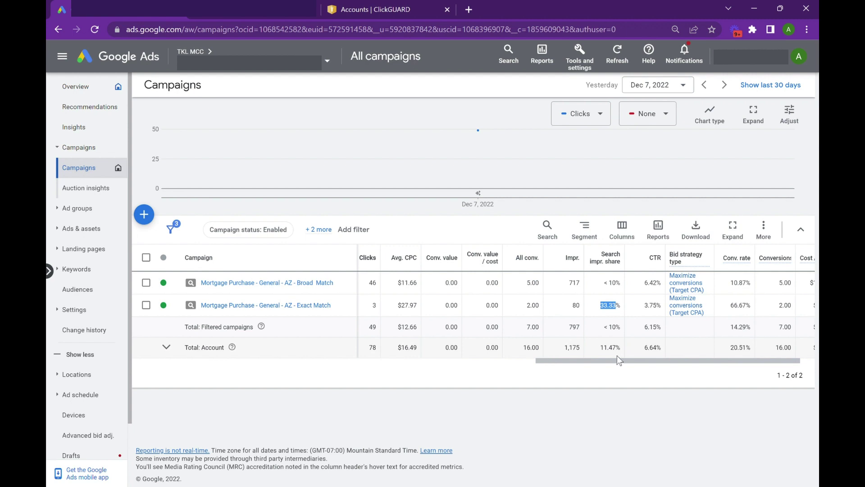
pyautogui.moveTo(658, 364); pyautogui.dragTo(596, 367)
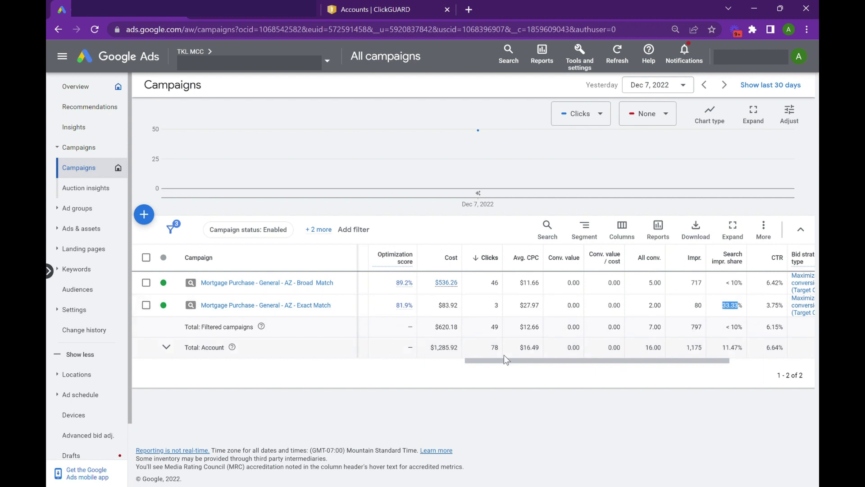
pyautogui.moveTo(503, 361); pyautogui.dragTo(519, 361)
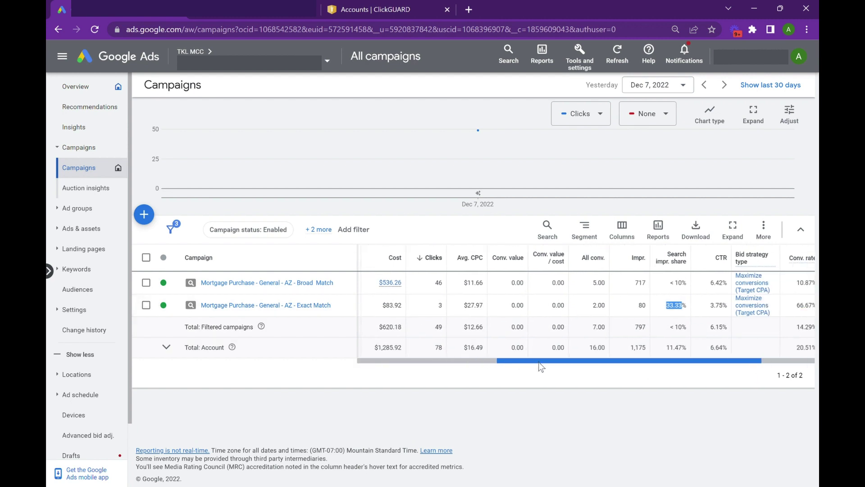
pyautogui.moveTo(556, 361); pyautogui.dragTo(606, 364)
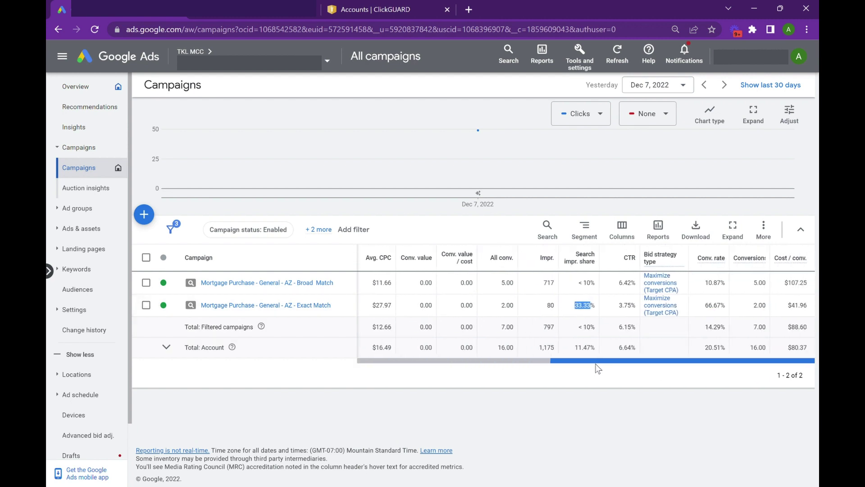
pyautogui.click(664, 401)
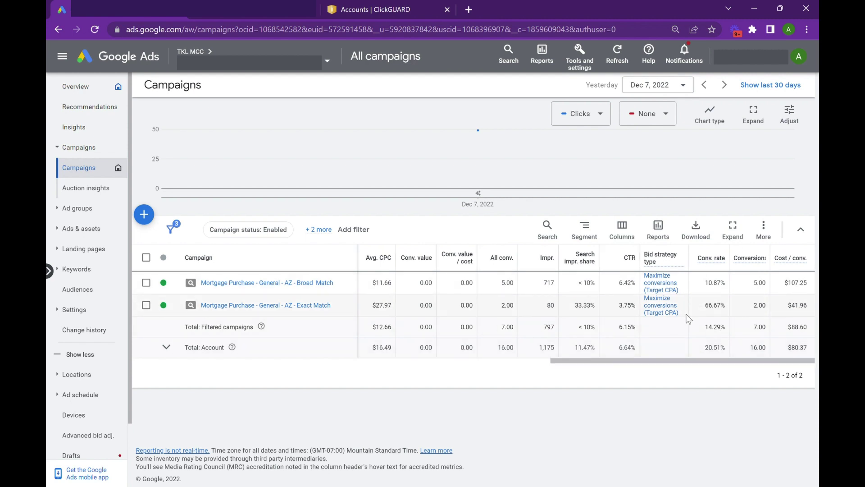
pyautogui.moveTo(679, 363); pyautogui.dragTo(594, 361)
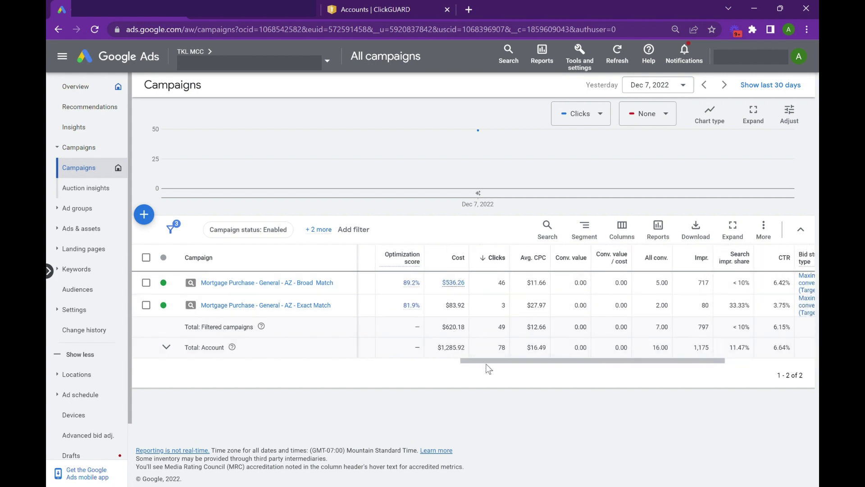
pyautogui.moveTo(488, 362); pyautogui.dragTo(596, 362)
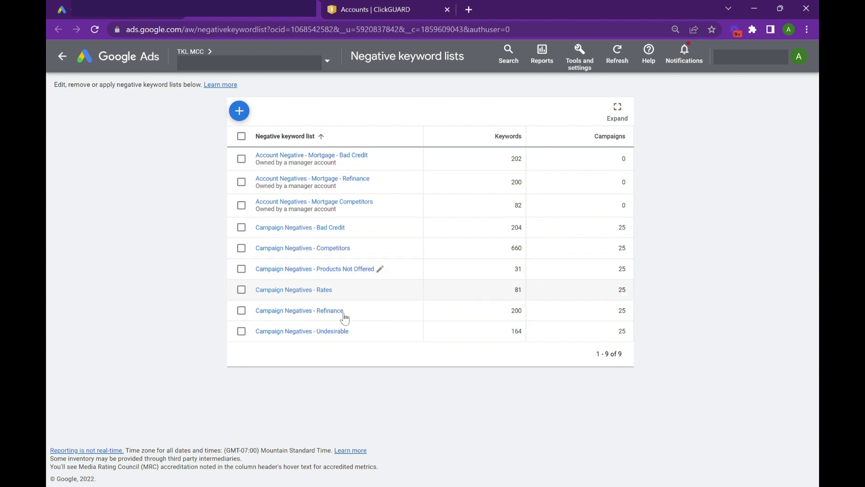
# Browse the Products Not Offered and Bad Credit negative lists, then move to ClickGUARD's Accounts tab
pyautogui.click(349, 269)
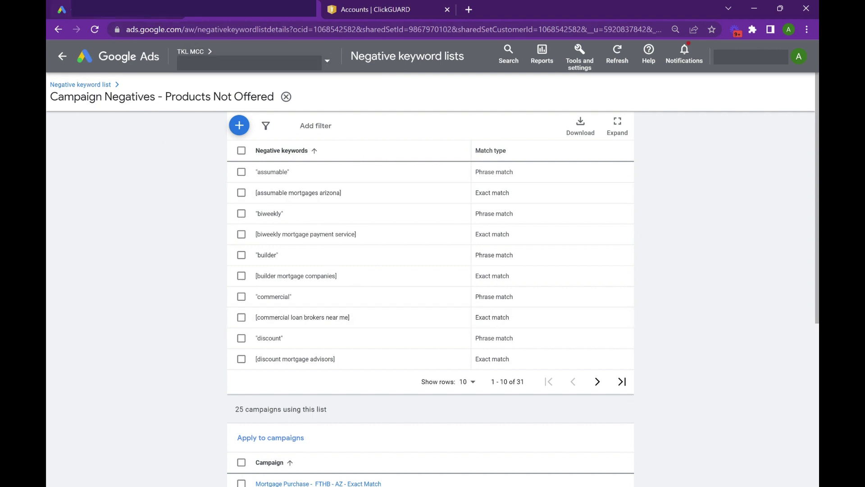
pyautogui.click(77, 86)
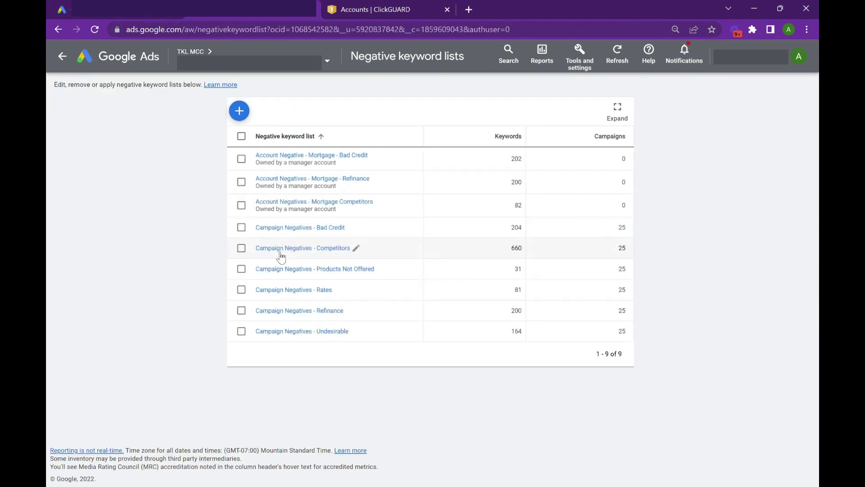
pyautogui.click(309, 227)
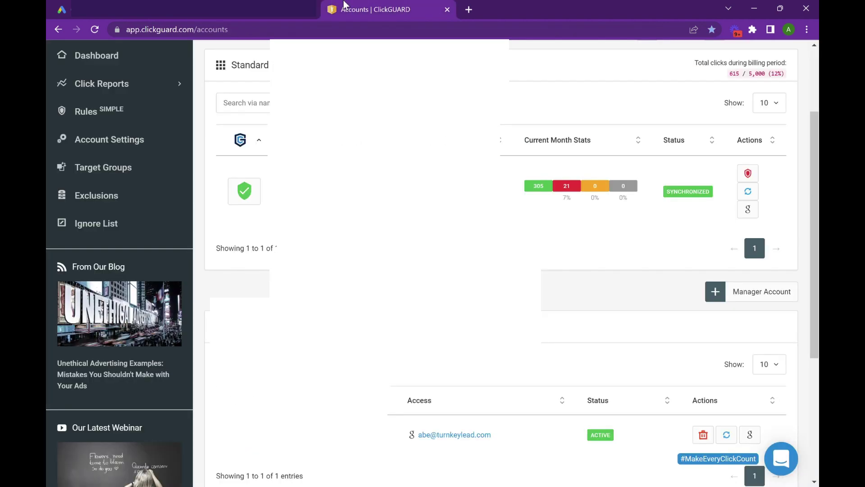
pyautogui.click(345, 7)
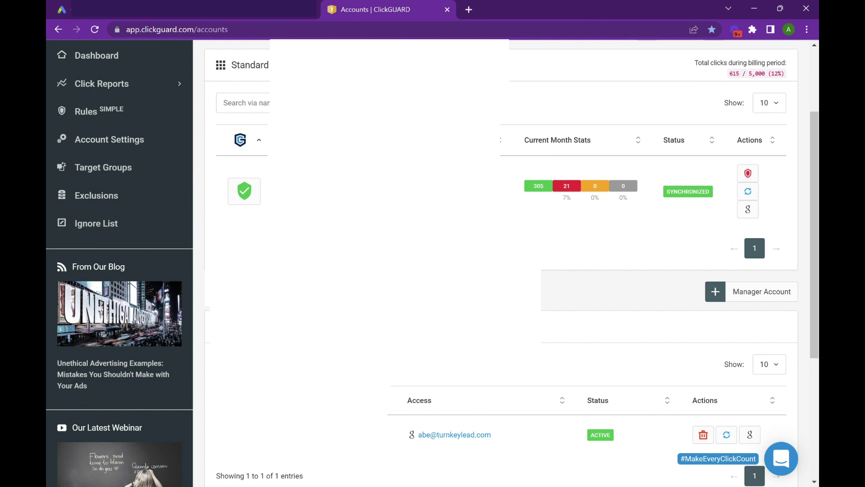
# Open ClickGUARD's Click Reports > Clicks view for December 1–31, 2022 Google Ads clicks
pyautogui.scroll(-3, 432, 261)
pyautogui.scroll(2, 432, 262)
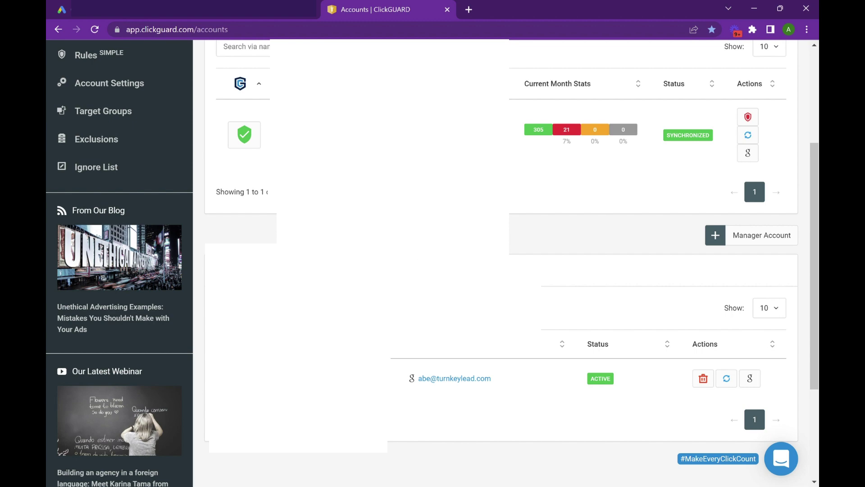
pyautogui.scroll(4, 500, 262)
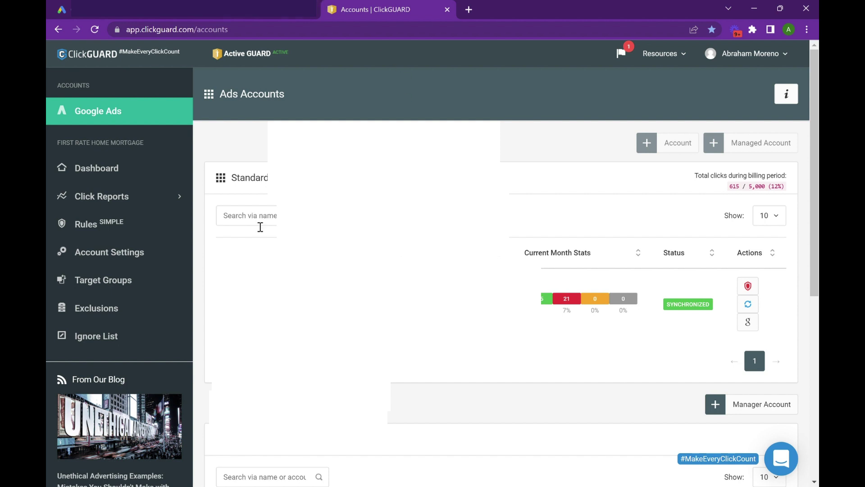
pyautogui.click(106, 196)
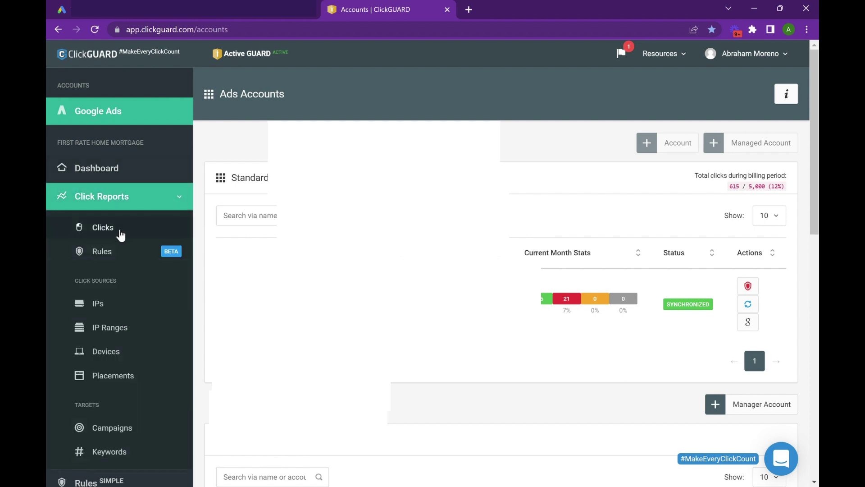
pyautogui.click(103, 227)
pyautogui.scroll(-1, 623, 220)
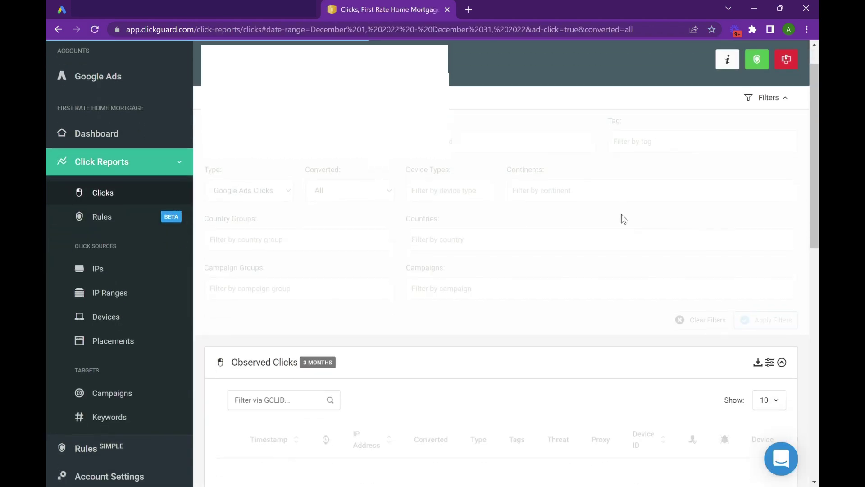
pyautogui.scroll(-3, 623, 223)
pyautogui.scroll(4, 467, 231)
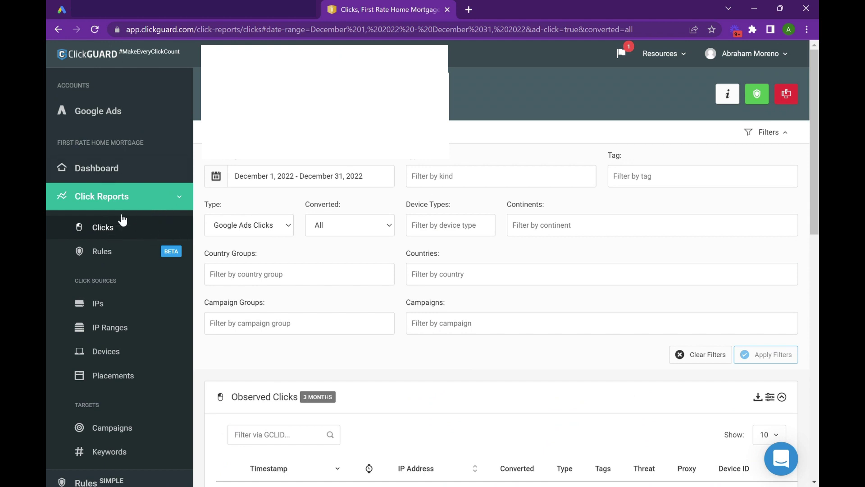
# Open the Dashboard and highlight the USD 404.05 estimated savings figure
pyautogui.click(126, 168)
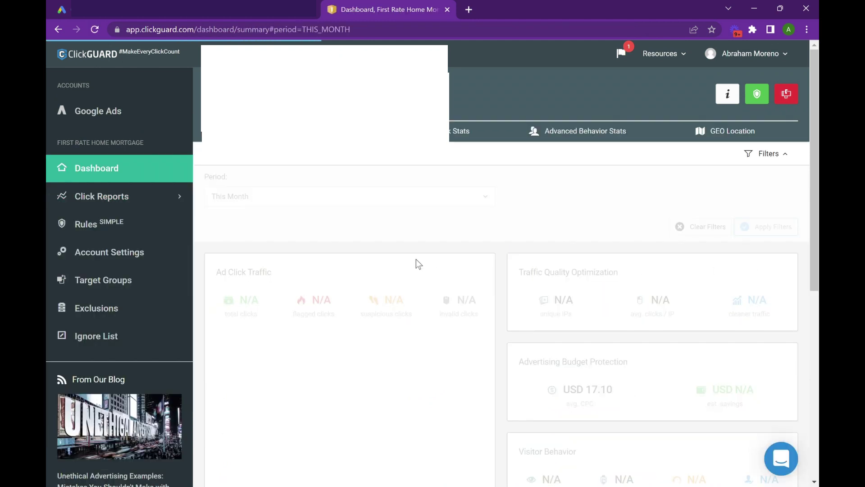
pyautogui.scroll(-5, 511, 266)
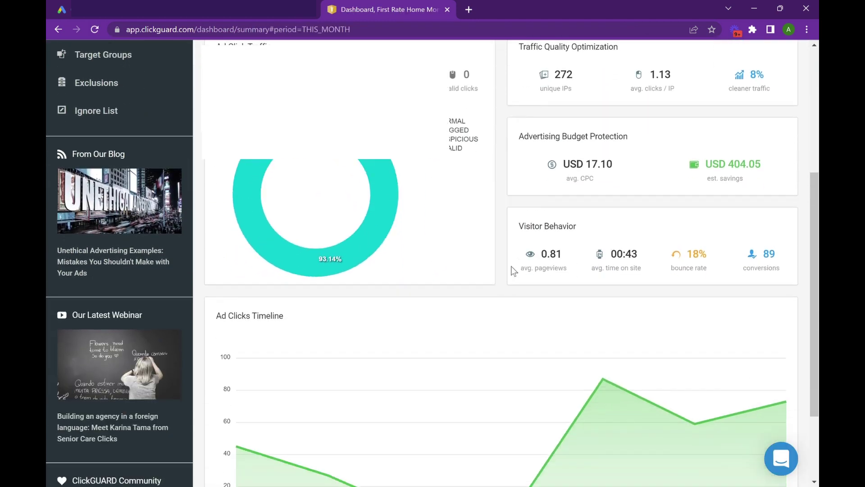
pyautogui.scroll(1, 511, 266)
pyautogui.moveTo(300, 196)
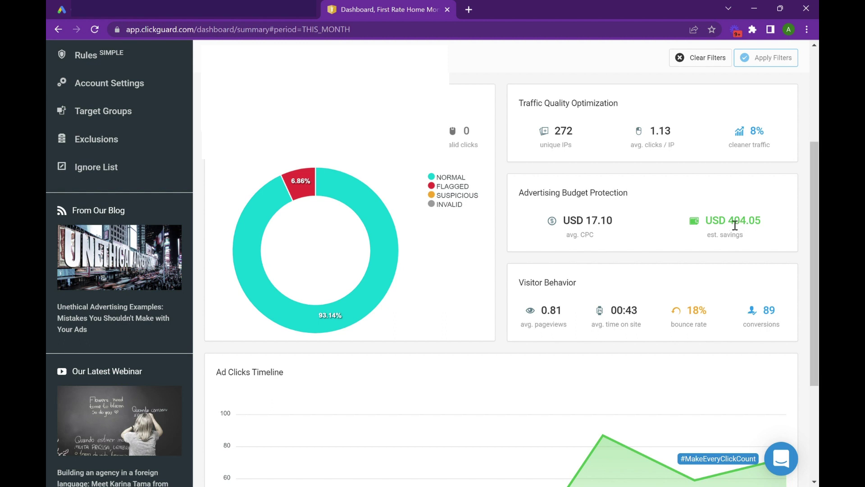
pyautogui.moveTo(728, 225); pyautogui.dragTo(784, 227)
# Scroll through the dashboard charts and expand the Click Reports menu
pyautogui.scroll(-4, 585, 278)
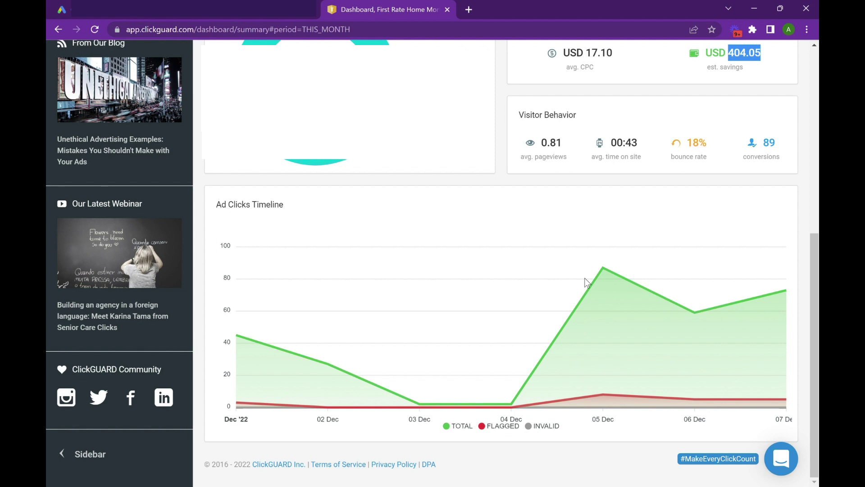
pyautogui.moveTo(580, 347)
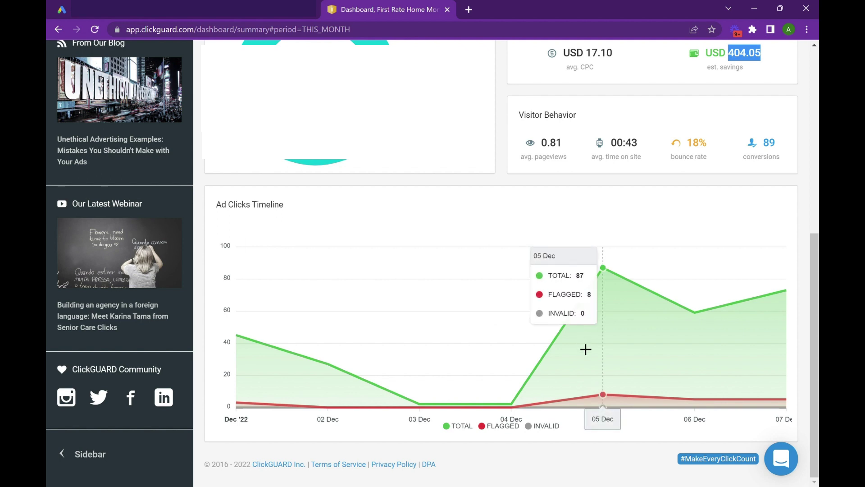
pyautogui.scroll(1, 584, 349)
pyautogui.scroll(1, 580, 285)
pyautogui.scroll(1, 579, 284)
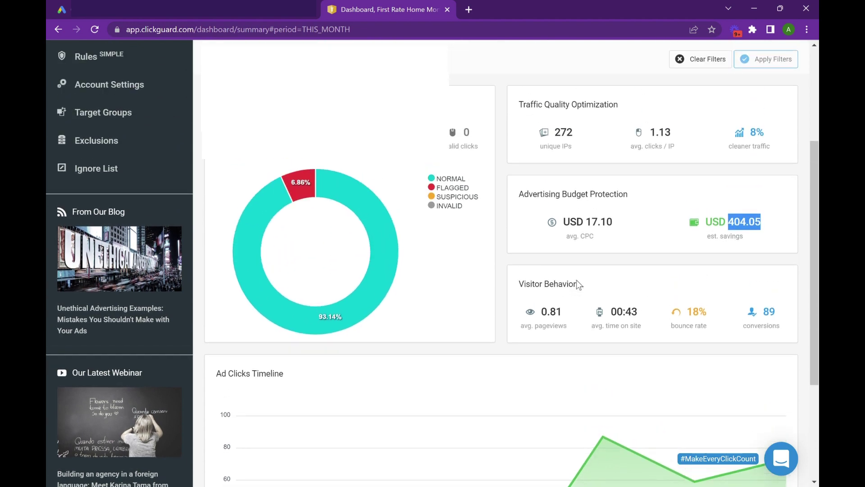
pyautogui.scroll(2, 214, 172)
pyautogui.click(169, 148)
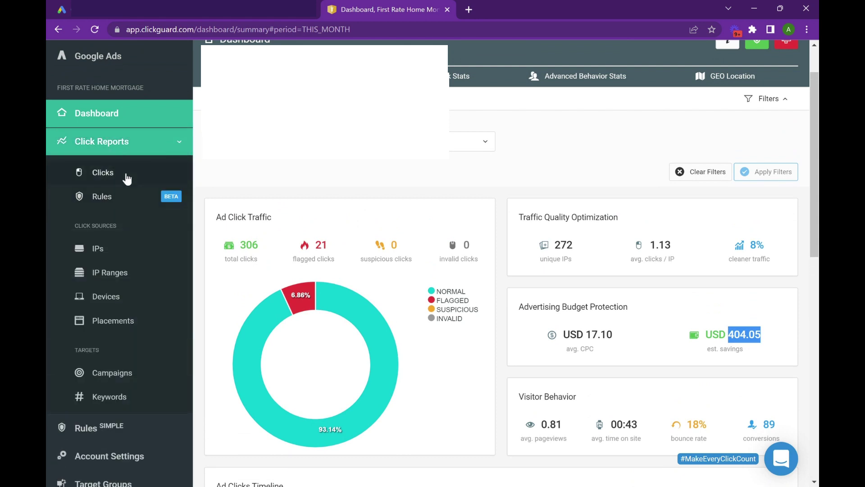
# Review flagged clicks per keyword in the Keywords report, then return to the Google Ads tab
pyautogui.click(119, 394)
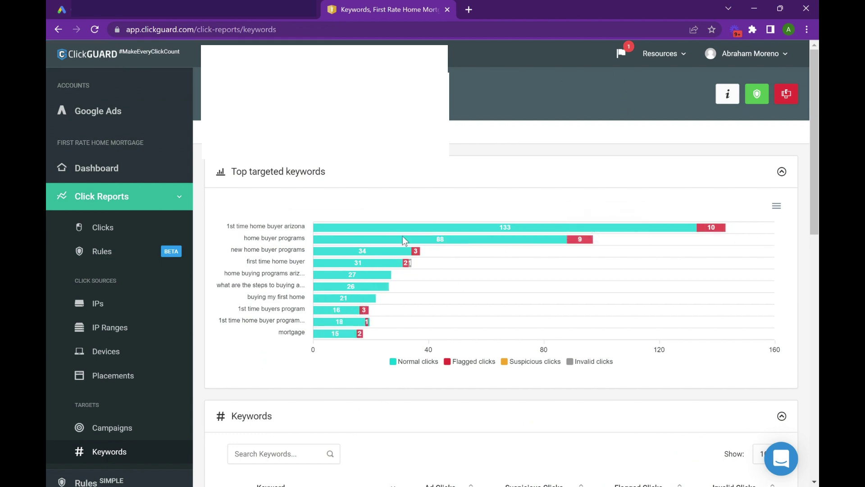
pyautogui.scroll(-2, 497, 279)
pyautogui.scroll(-2, 497, 280)
pyautogui.scroll(4, 474, 284)
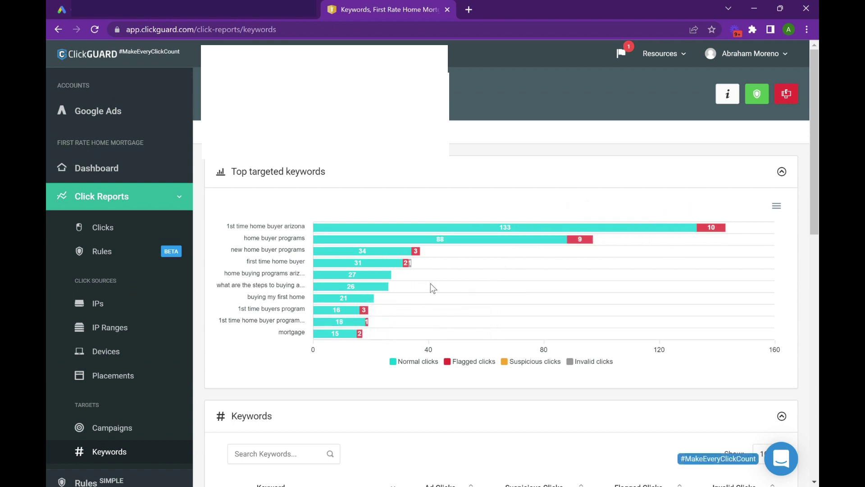
pyautogui.scroll(-1, 430, 283)
pyautogui.scroll(1, 430, 283)
pyautogui.scroll(-5, 502, 287)
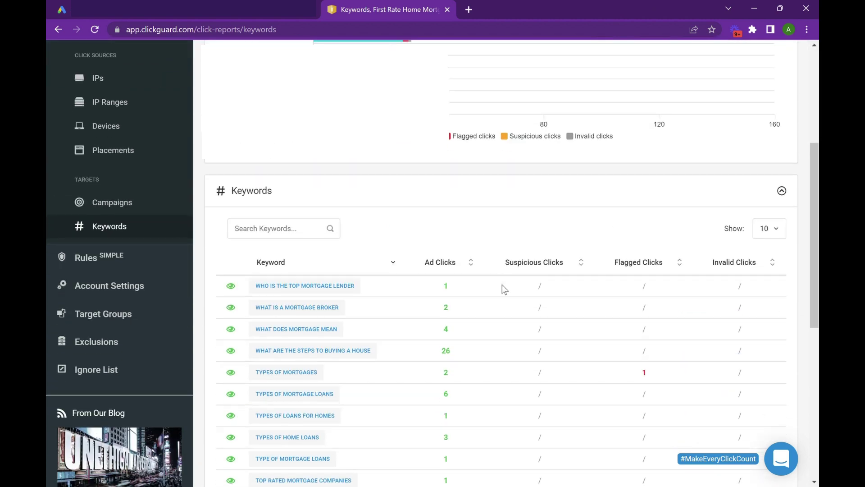
pyautogui.scroll(-1, 485, 274)
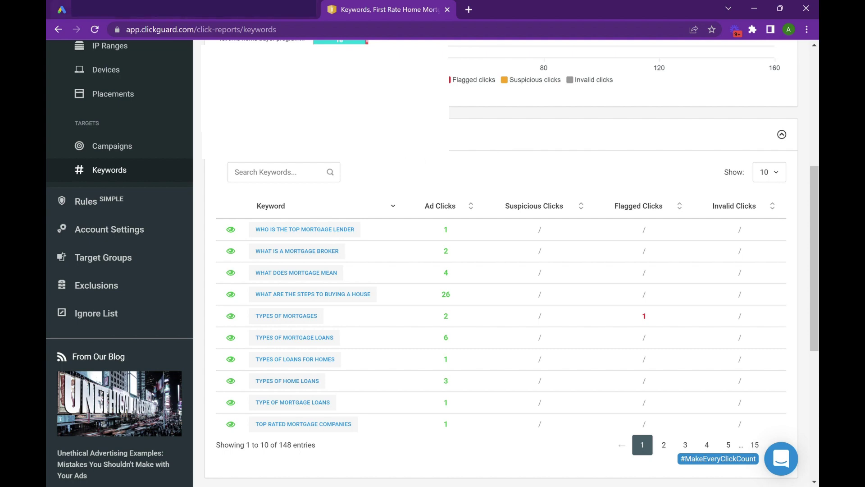
pyautogui.hotkey('ctrl', 'shift', 'Tab')
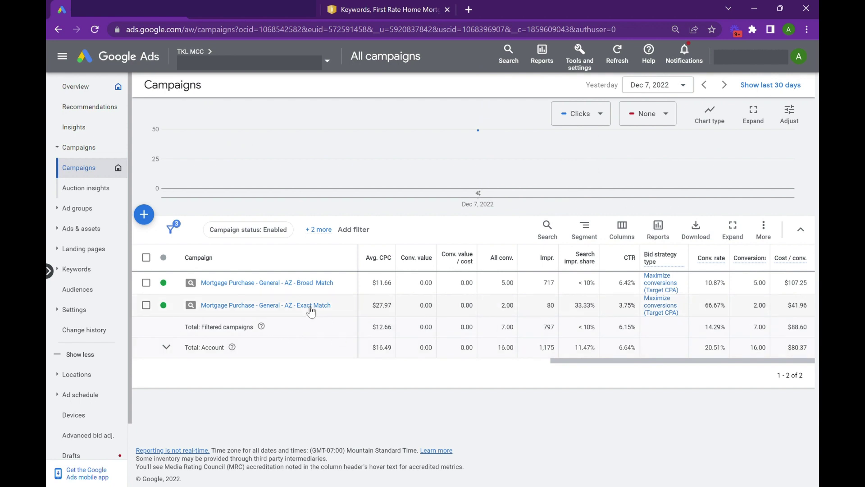
# Save the Broad Match General AZ bidding as Maximize conversions with a $200.00 target CPA
pyautogui.click(323, 284)
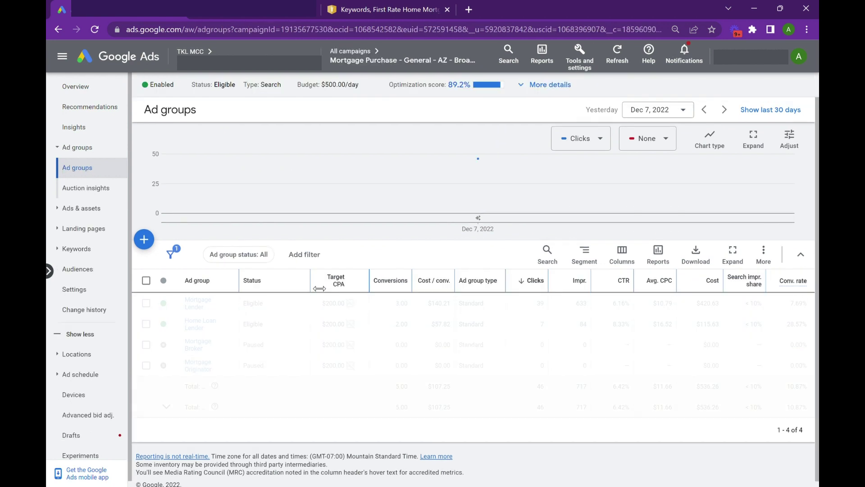
pyautogui.click(80, 293)
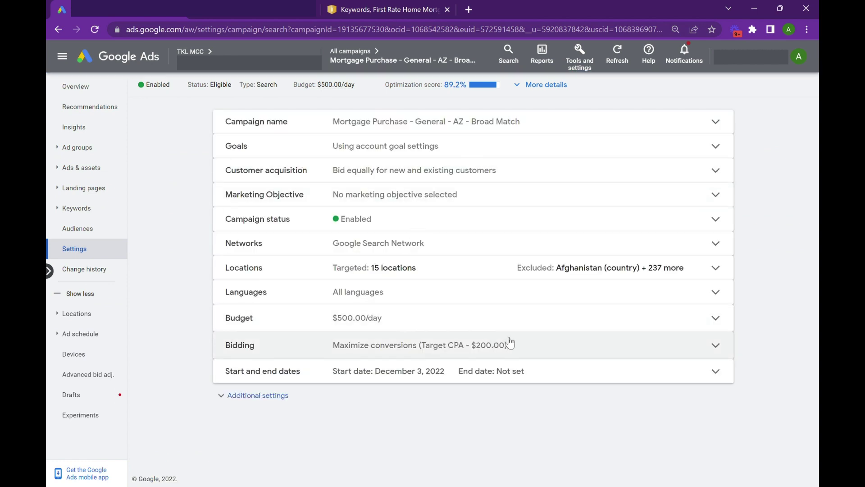
pyautogui.click(528, 343)
pyautogui.scroll(-3, 466, 303)
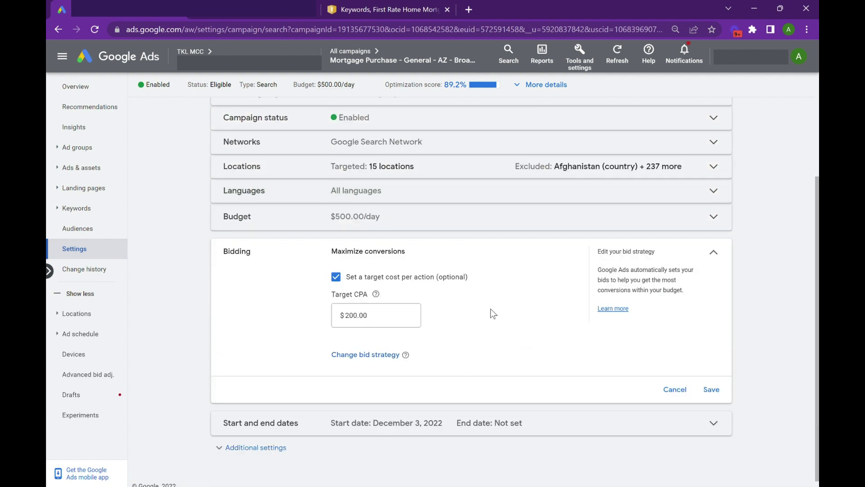
pyautogui.click(719, 390)
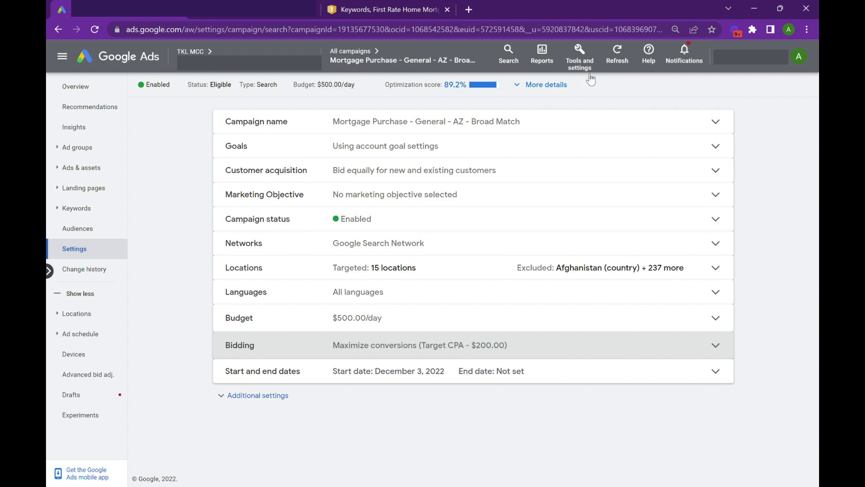